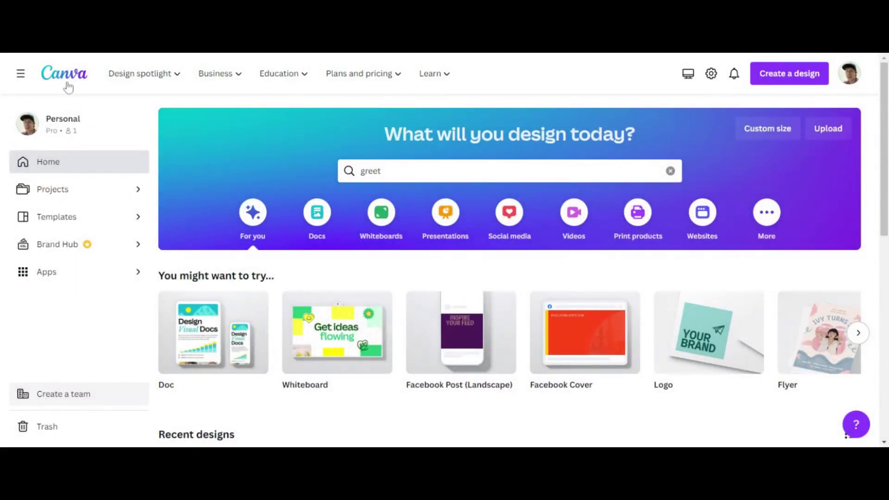
- Replace the search text with 'greeting' and open the 'greeting cards' template results
click(393, 169)
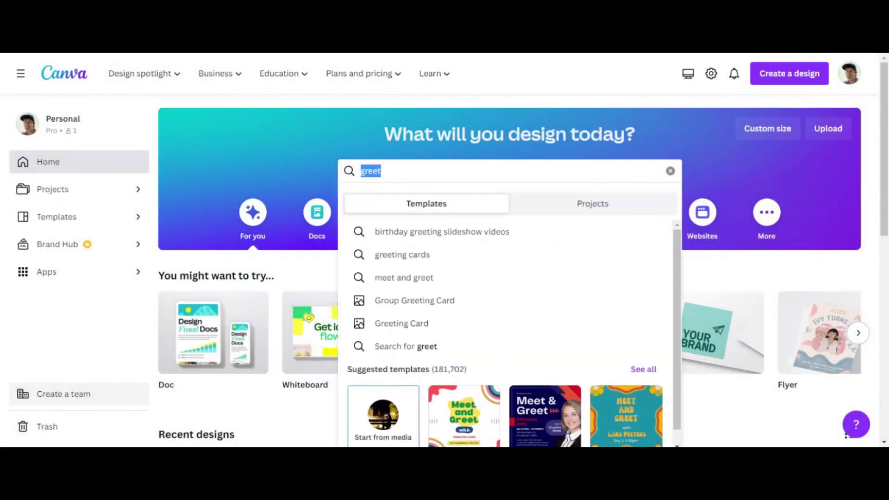
key(BackSpace)
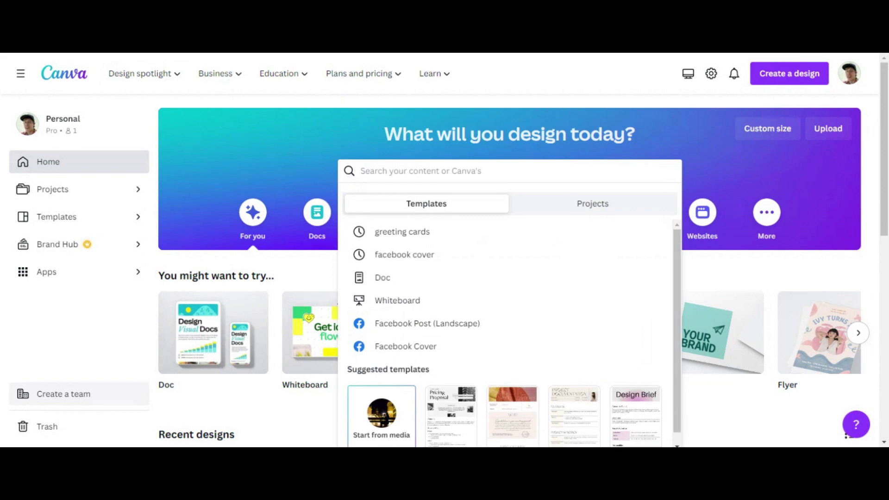
text(greeting)
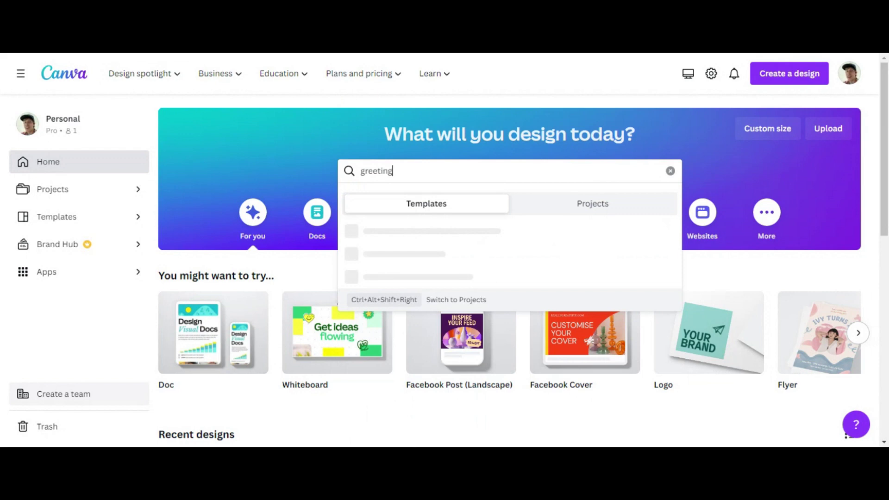
text( card)
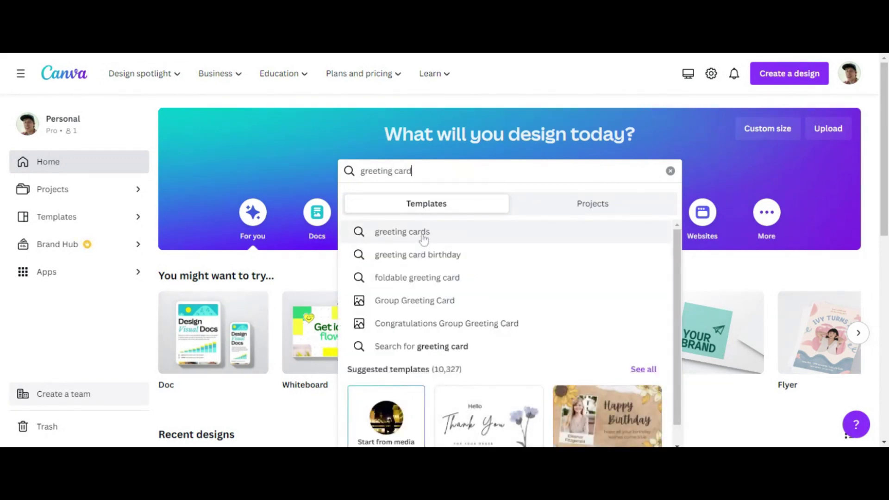
click(423, 240)
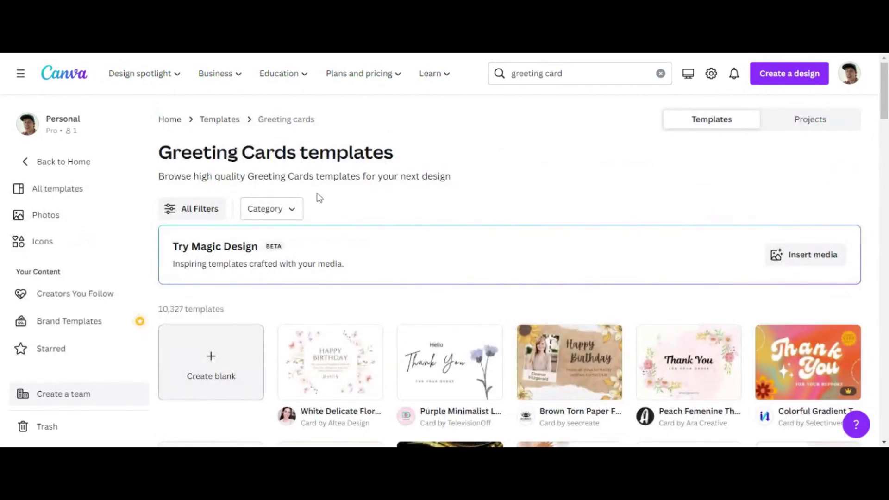
scroll(323, 210, down, 1)
scroll(326, 211, down, 1)
scroll(332, 212, down, 1)
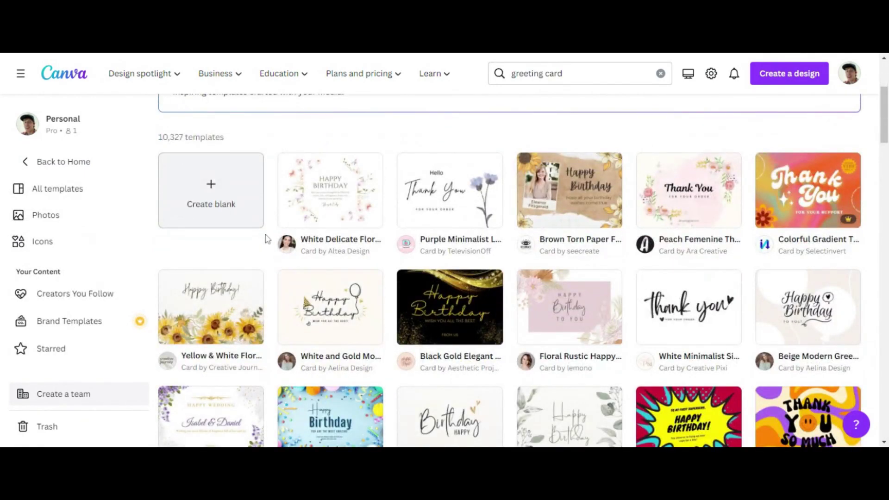
scroll(266, 240, down, 1)
scroll(266, 241, down, 1)
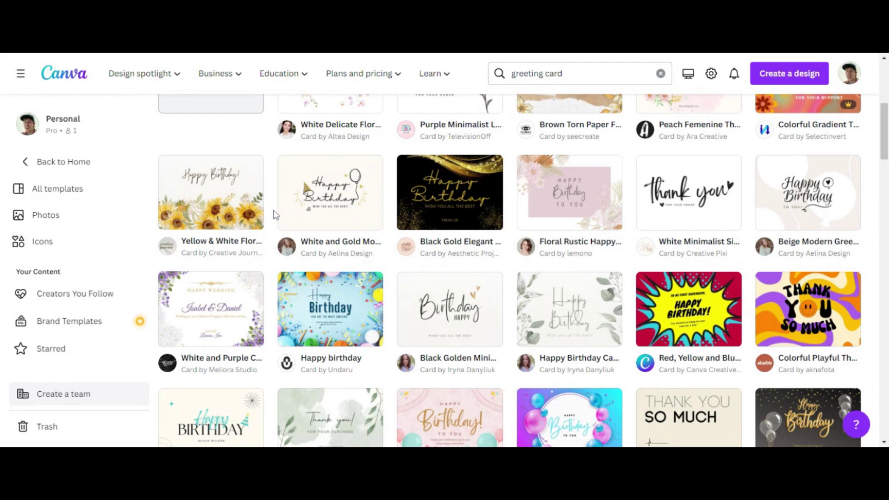
scroll(278, 212, up, 1)
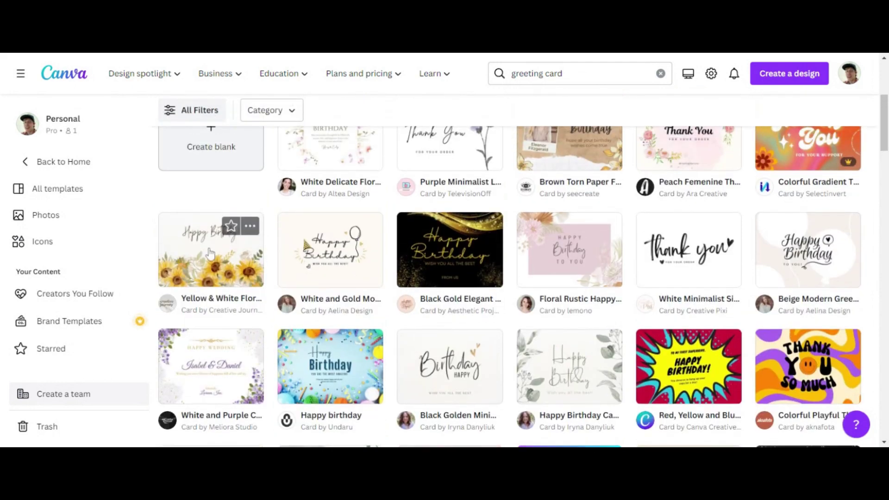
mouse_move(212, 193)
scroll(335, 232, up, 2)
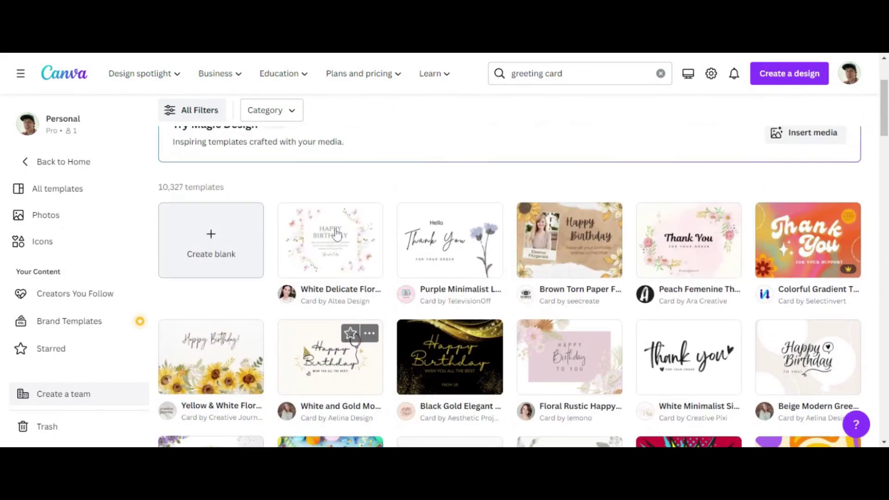
scroll(335, 232, up, 2)
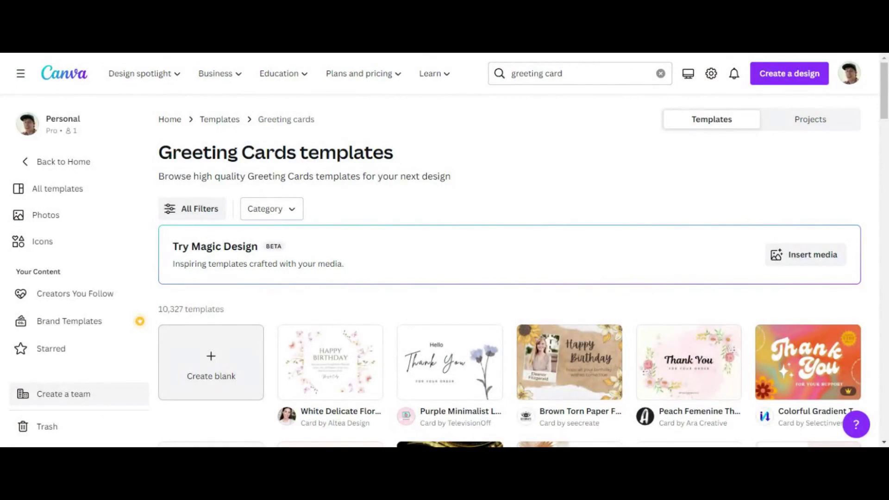
- From the home page, search 'foldable birthday card' and preview the Beige Elegant Dog card
click(61, 82)
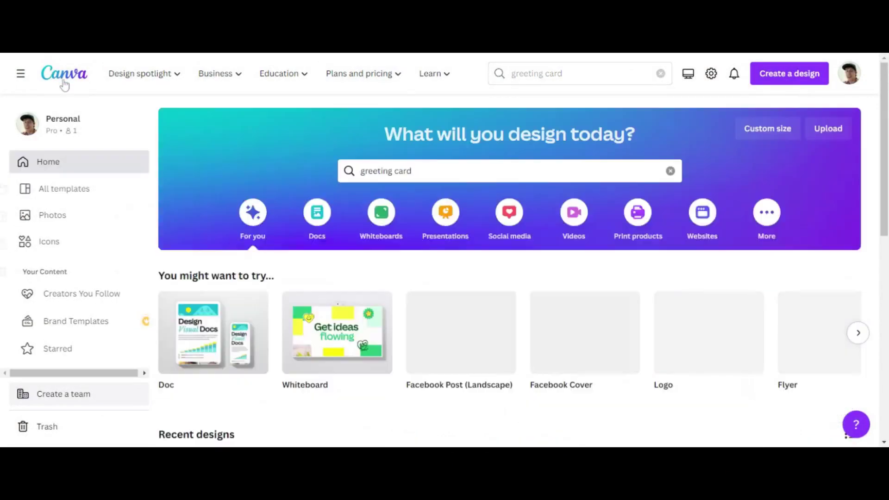
double_click(403, 171)
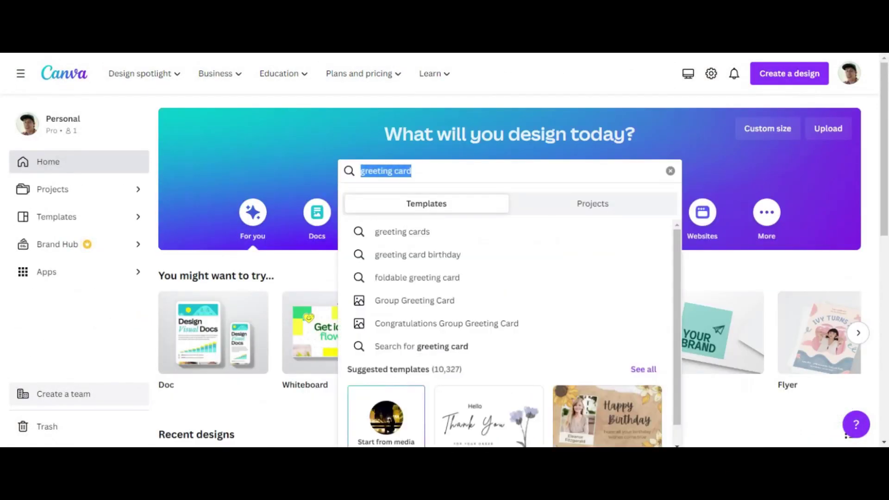
text(foldable)
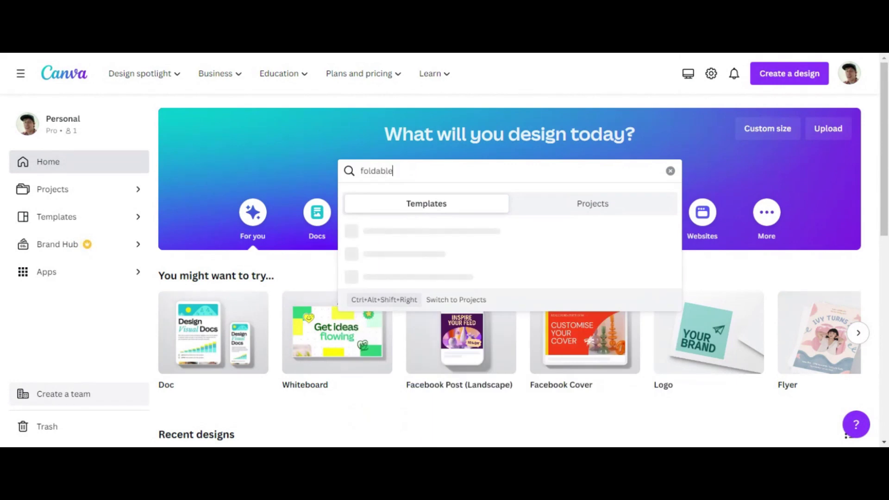
text( rd)
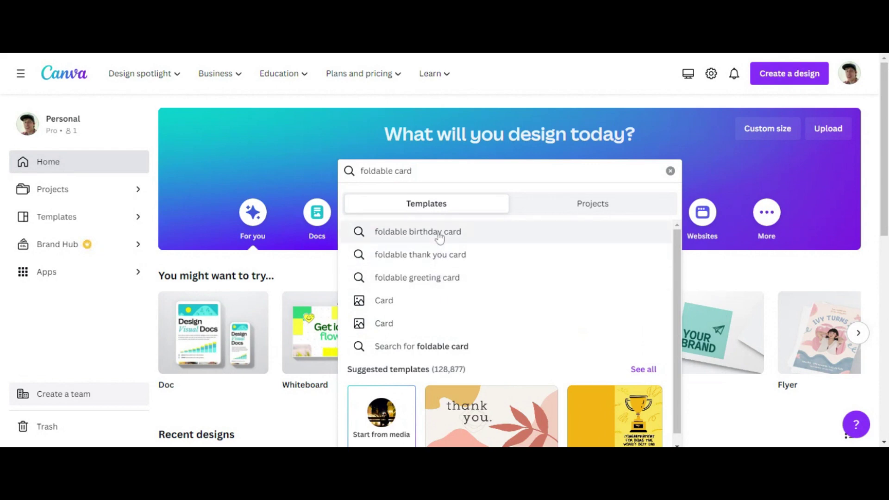
click(440, 239)
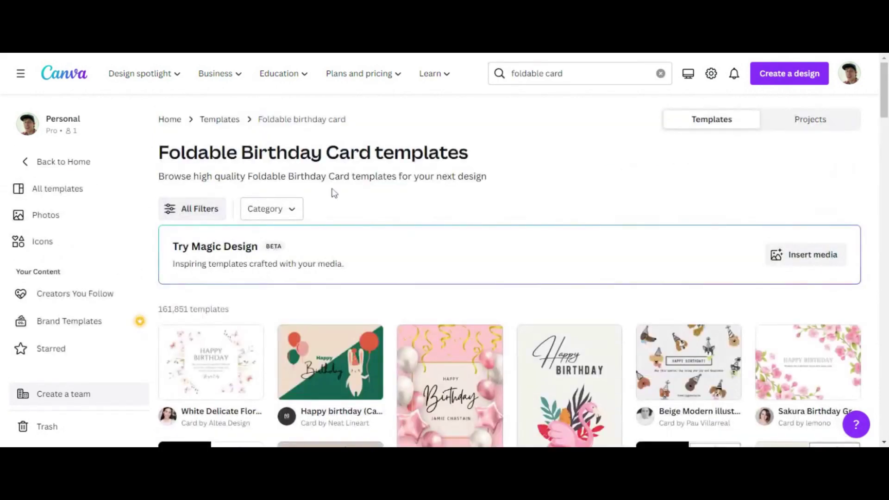
scroll(535, 200, down, 3)
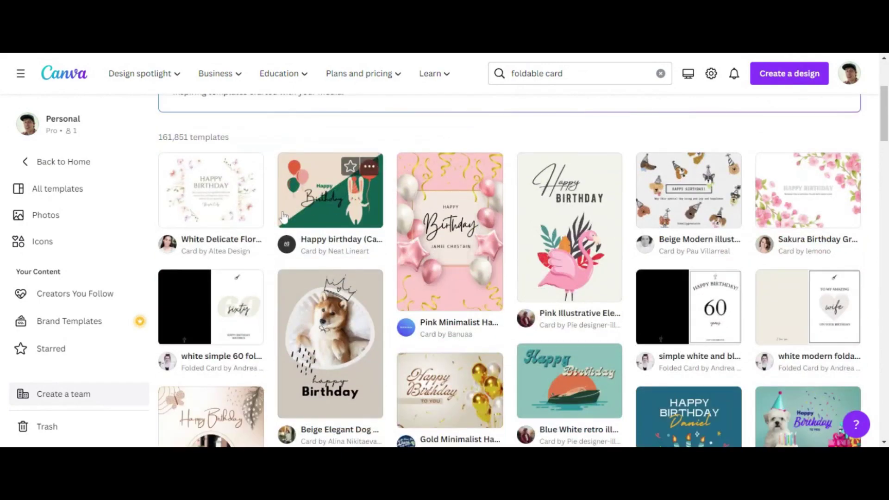
scroll(333, 206, down, 2)
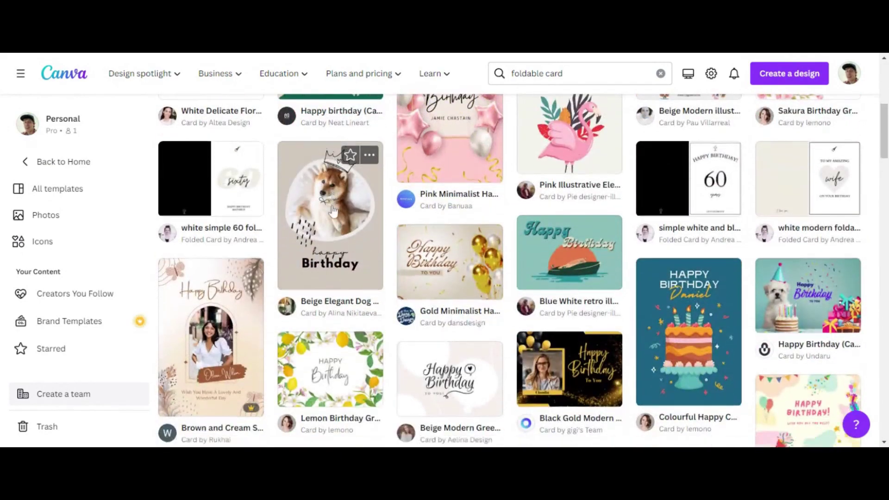
scroll(336, 212, down, 1)
scroll(336, 210, down, 1)
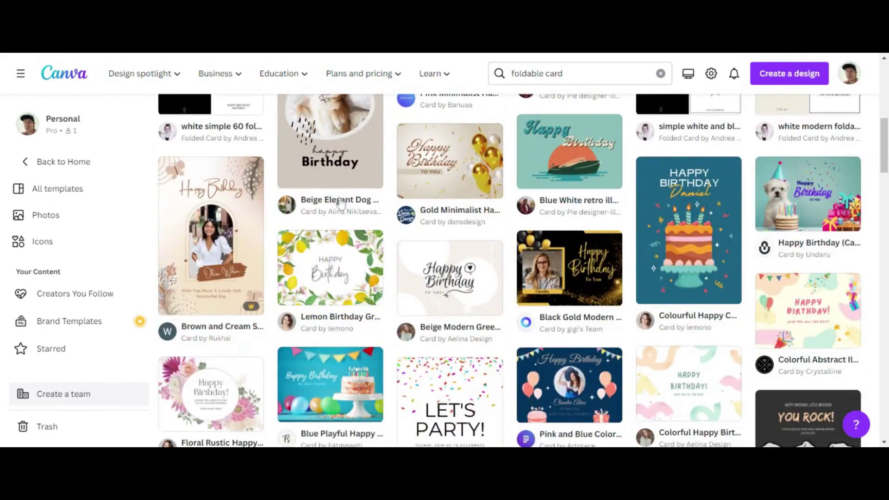
scroll(348, 236, up, 2)
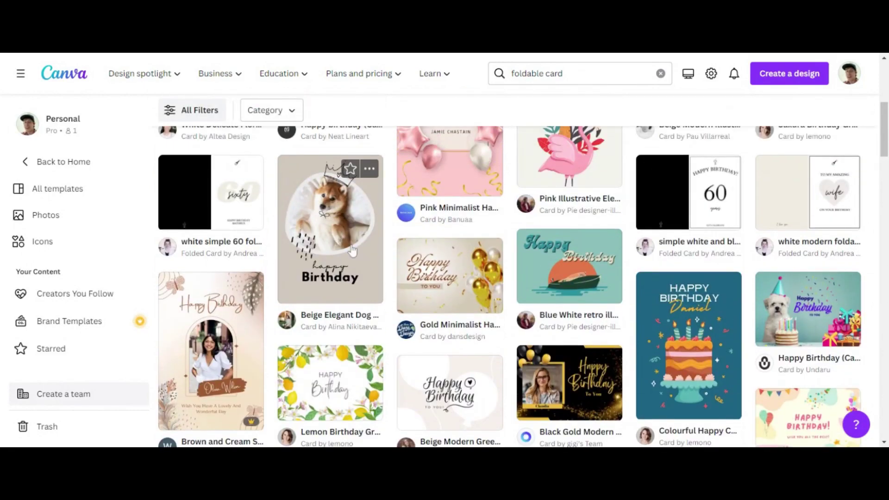
click(343, 223)
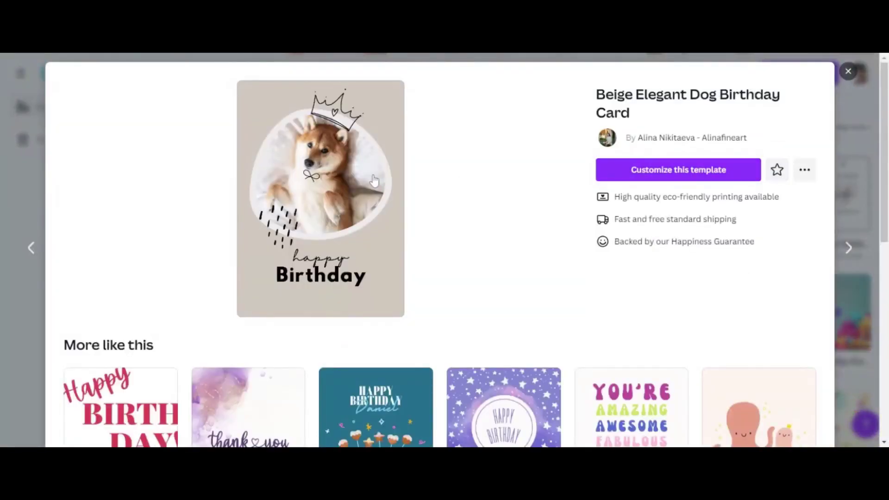
- Open the Beige Elegant Dog card in the editor and add a blank page 2
click(624, 172)
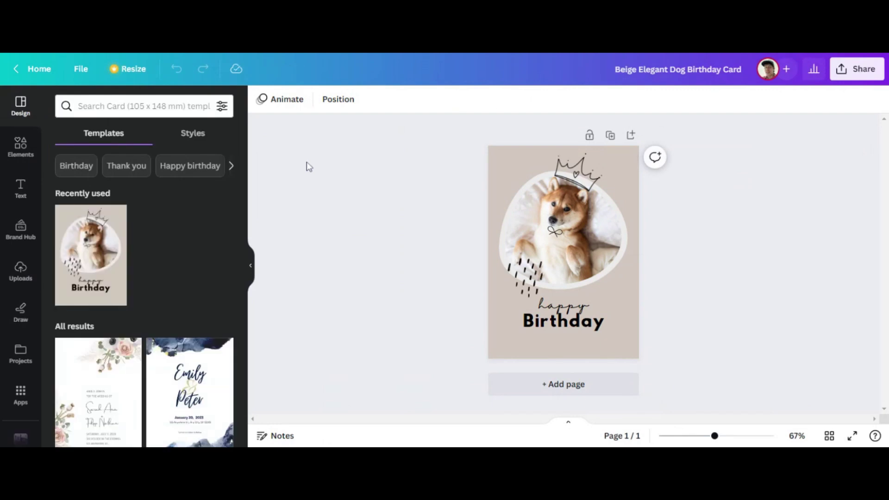
mouse_move(563, 231)
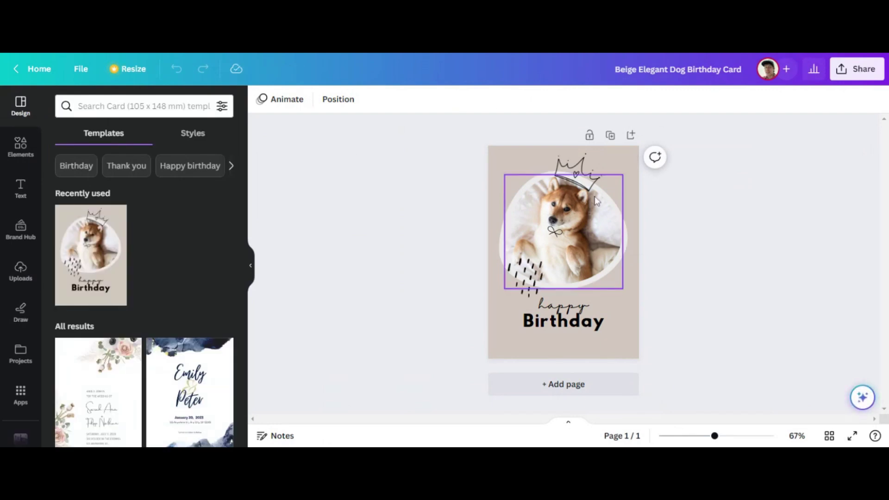
click(568, 226)
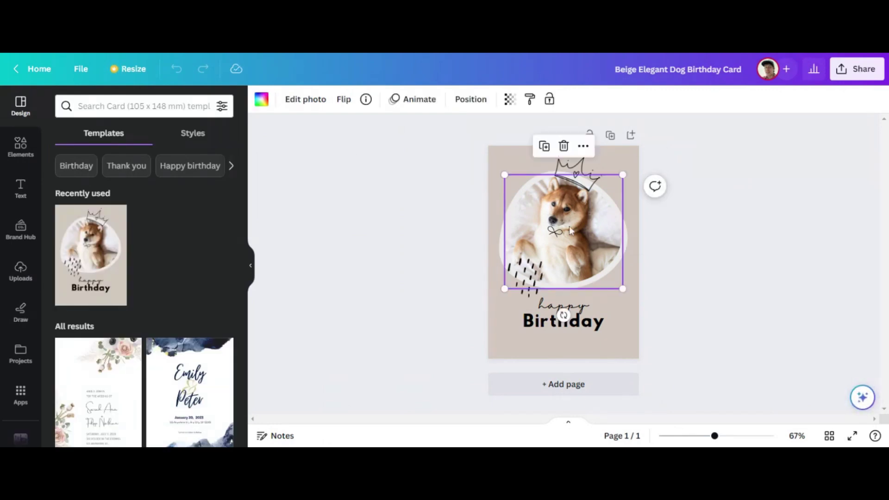
click(564, 307)
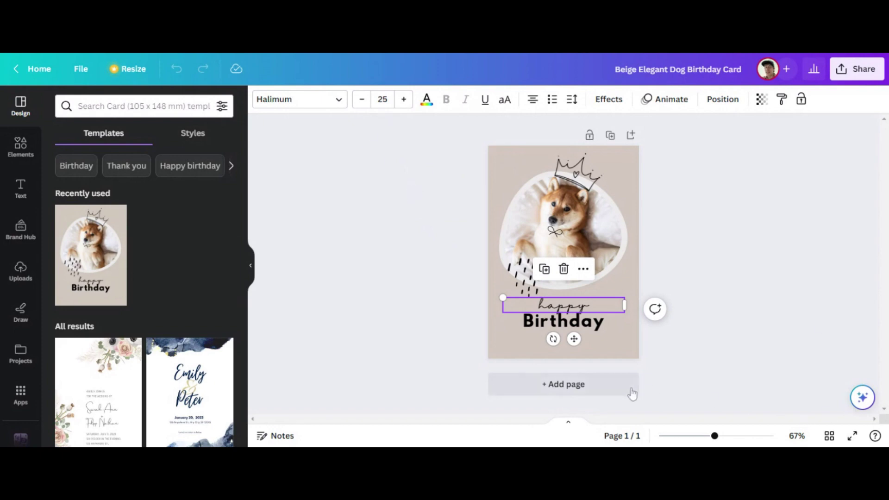
click(603, 392)
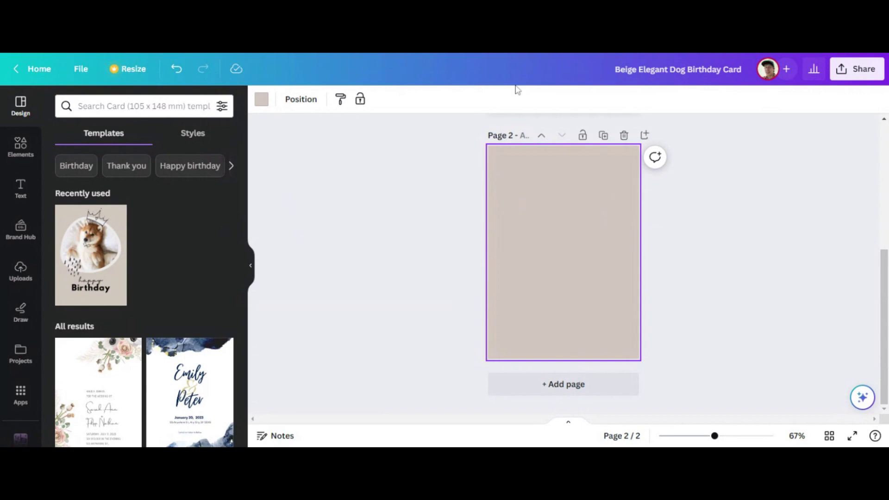
scroll(383, 211, up, 5)
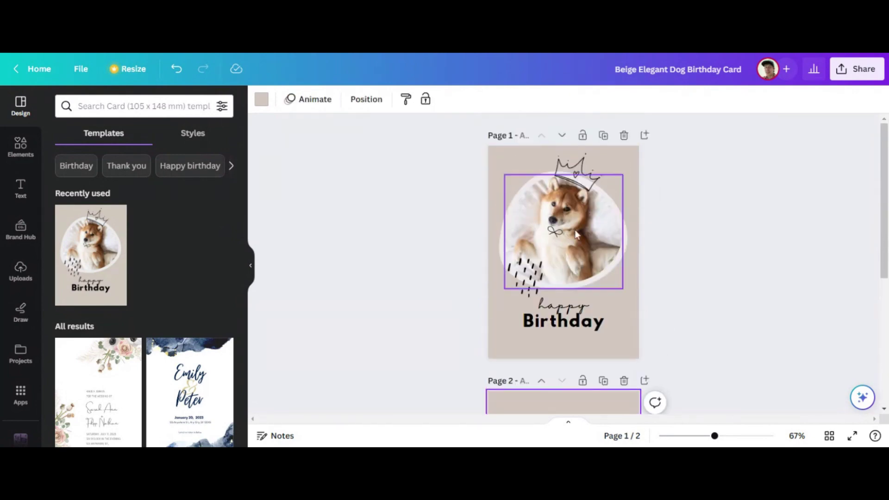
scroll(401, 241, down, 5)
- Search Elements for 'corgie' and add an enlarged sitting corgi graphic to page 2
click(20, 146)
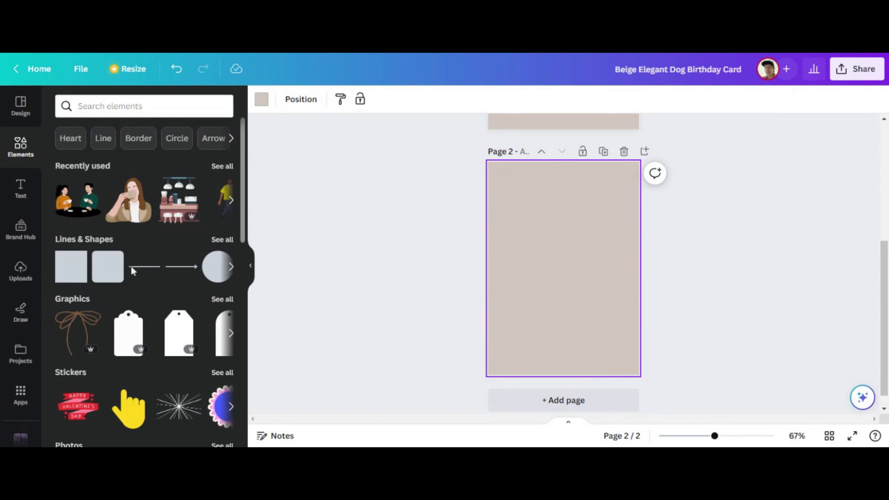
click(139, 106)
text(co)
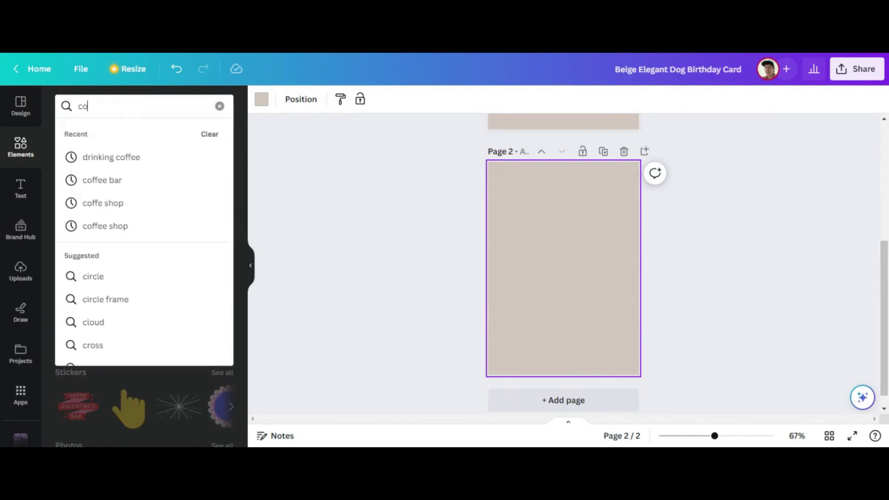
text(rgie)
key(Return)
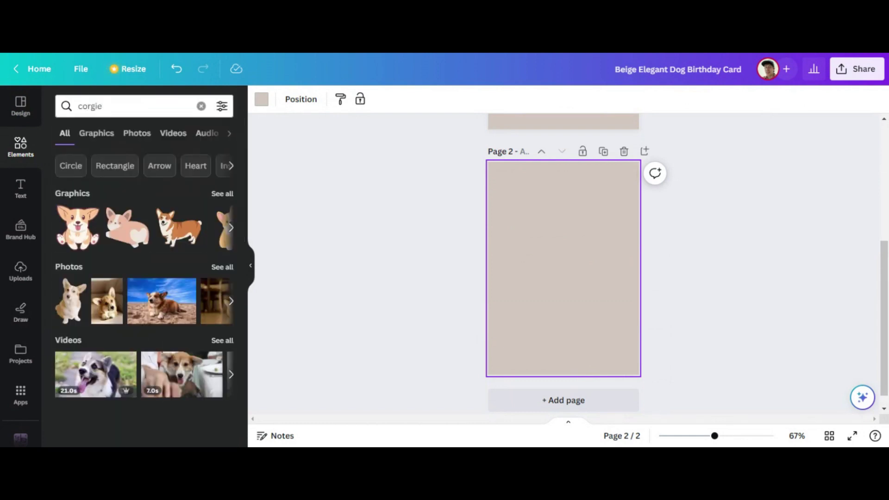
click(97, 231)
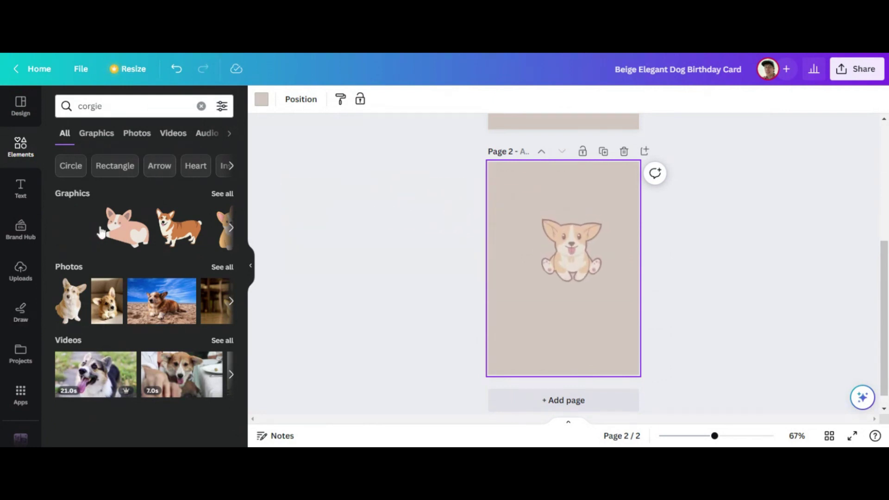
drag(539, 219, 503, 182)
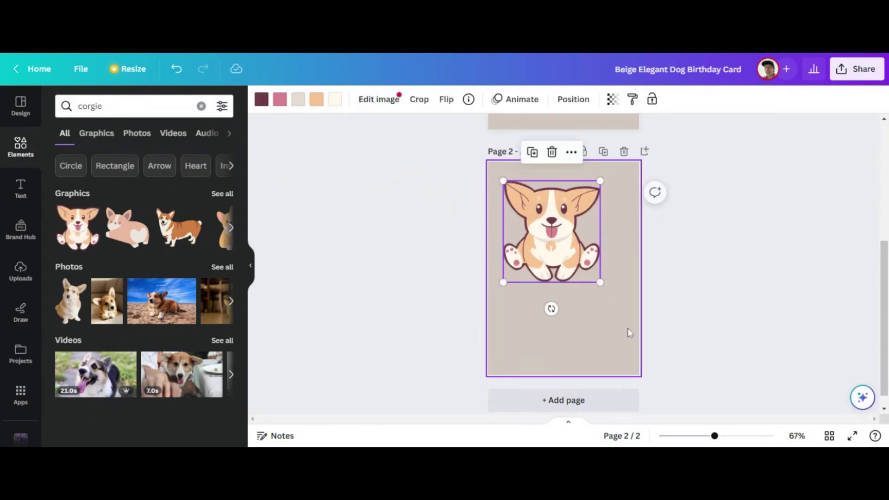
- Delete the sitting corgi graphic and place the beach corgi photo on page 2
click(791, 270)
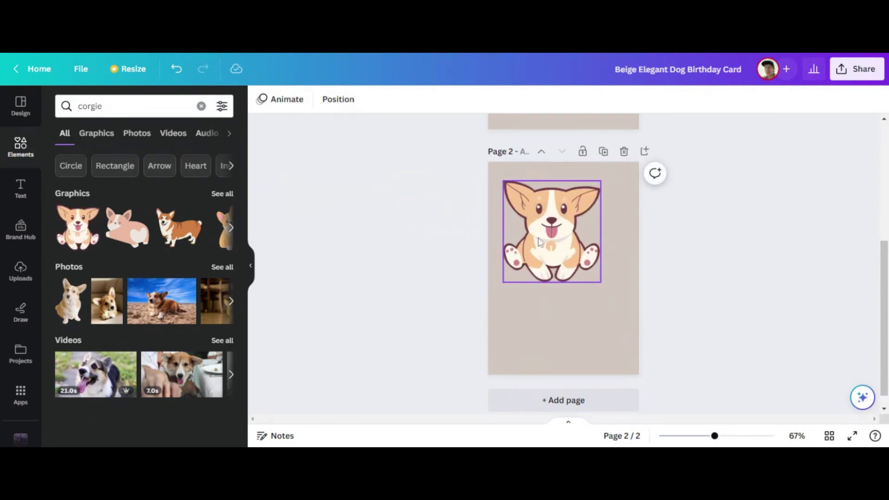
click(570, 332)
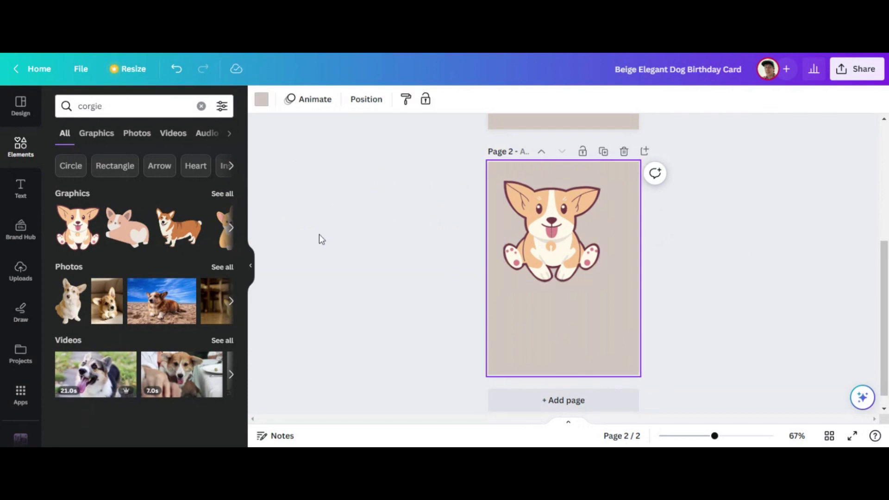
click(540, 236)
right_click(555, 209)
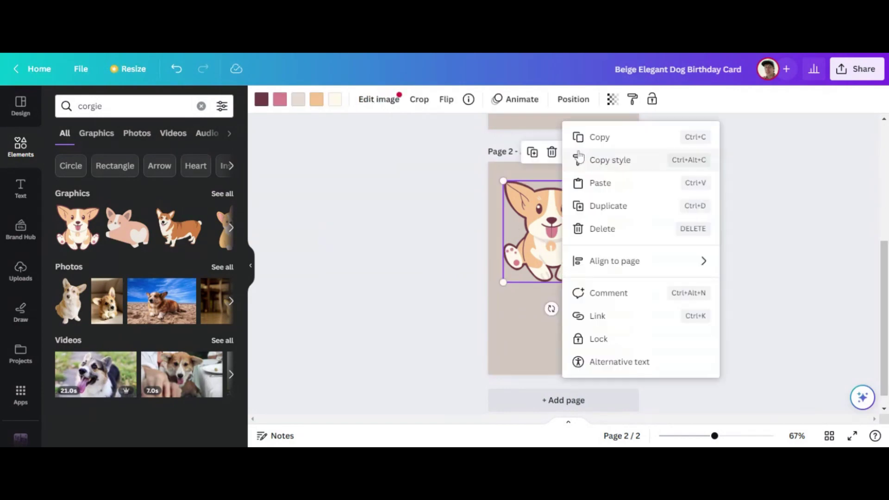
click(611, 228)
mouse_move(153, 309)
mouse_down()
mouse_move(561, 230)
mouse_move(537, 224)
mouse_up()
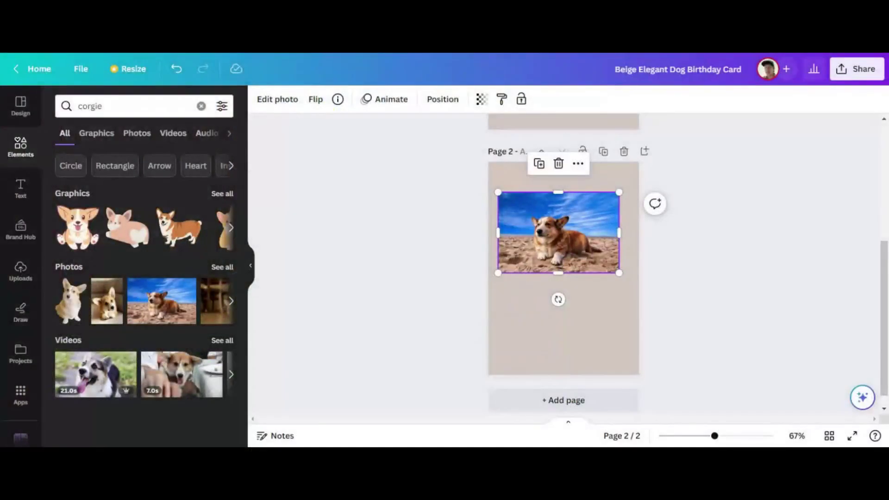
- From Home, search templates for 'greeting card sports', briefly opening the Category filter
click(32, 71)
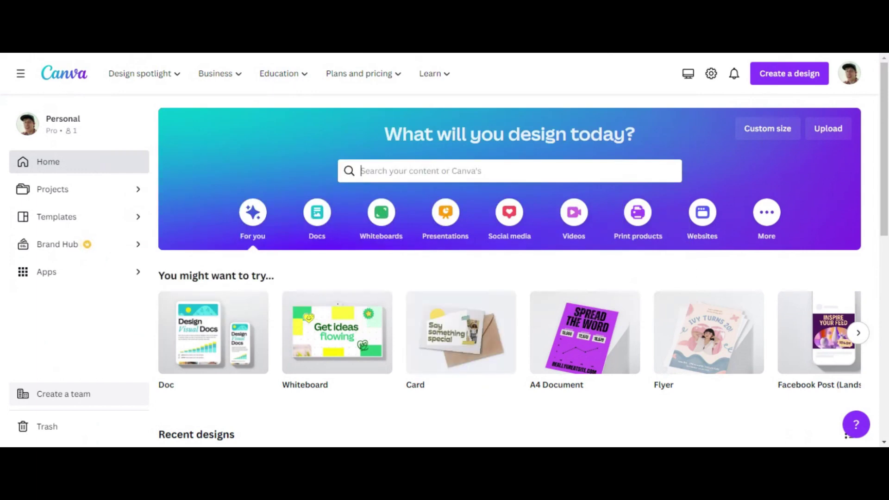
text(greet)
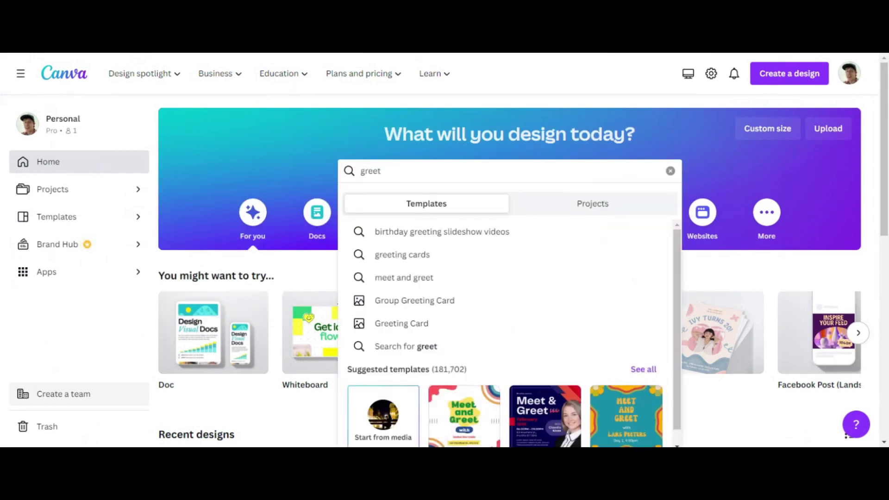
text(ing card)
key(Return)
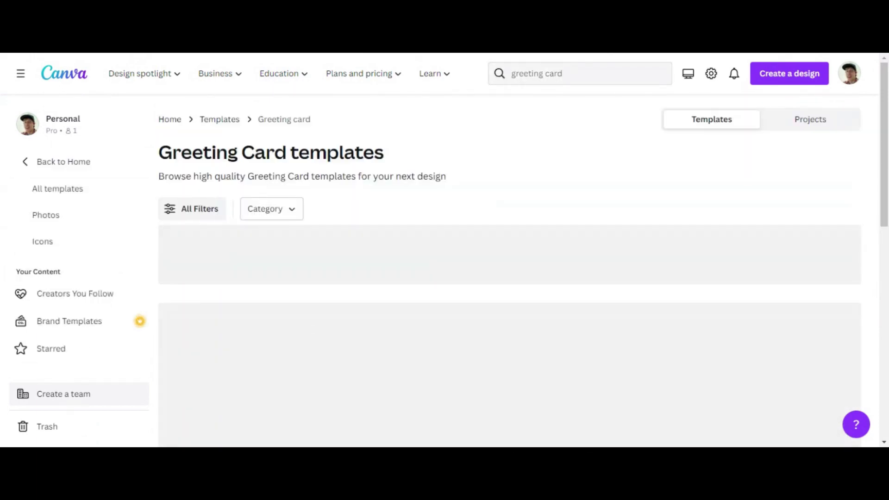
scroll(463, 199, down, 3)
scroll(463, 200, down, 2)
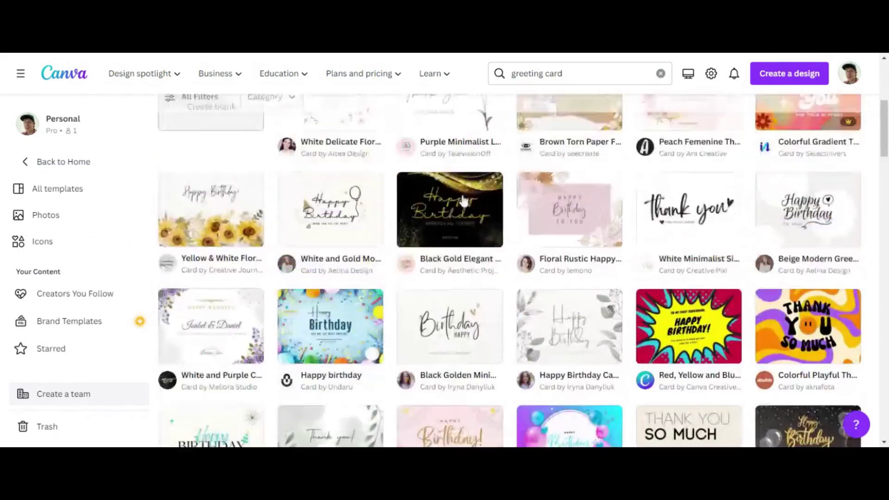
scroll(463, 200, up, 4)
scroll(492, 176, up, 1)
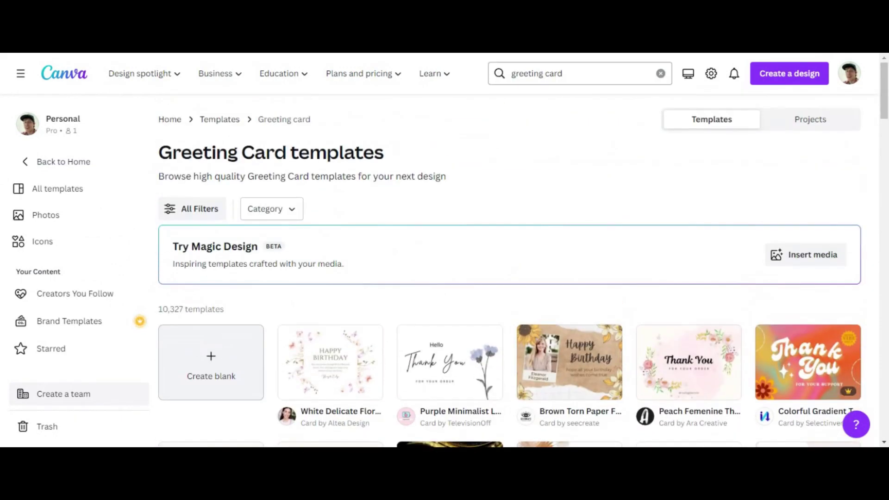
click(532, 75)
text(sympathy)
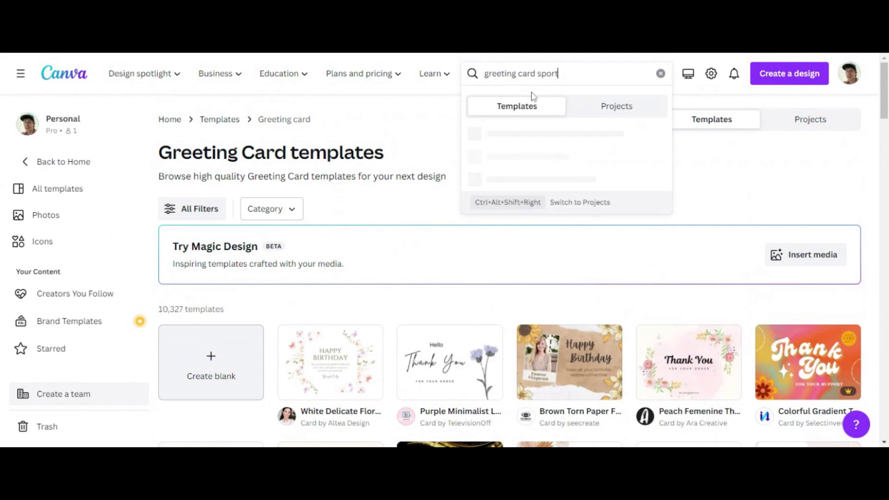
key(Return)
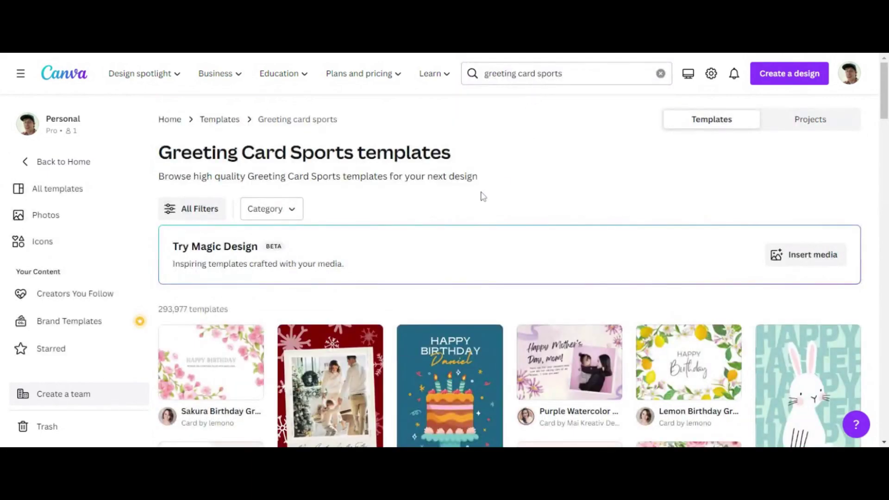
scroll(480, 197, down, 2)
scroll(482, 201, down, 2)
scroll(482, 200, up, 3)
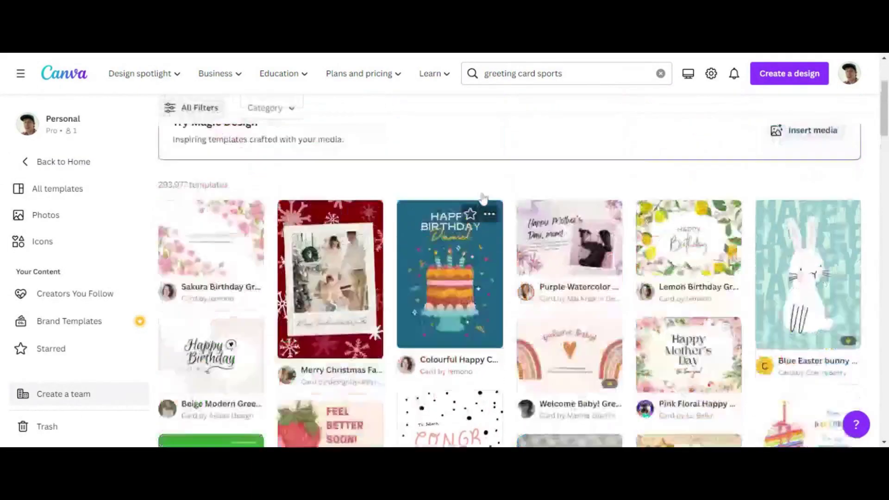
click(283, 156)
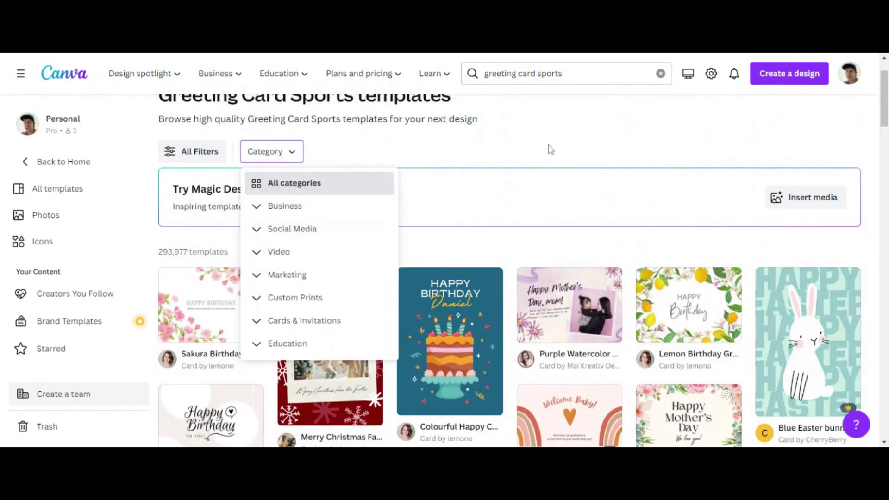
click(575, 135)
scroll(376, 218, down, 3)
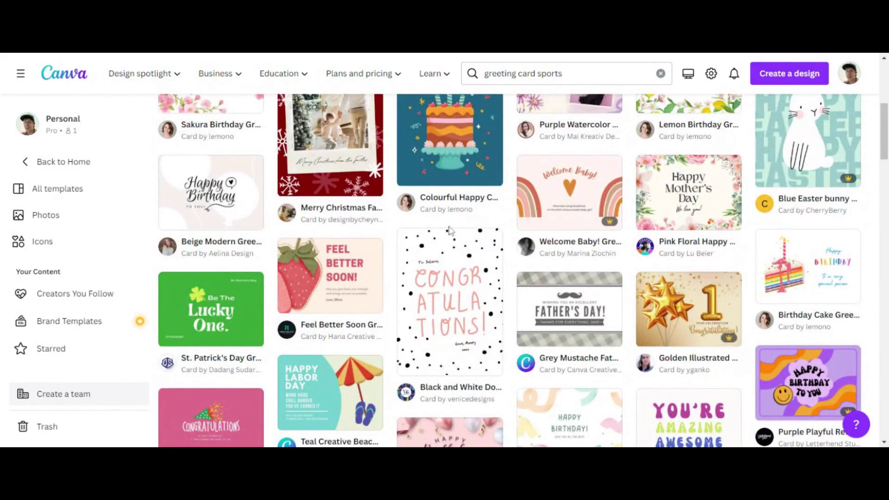
scroll(570, 322, down, 2)
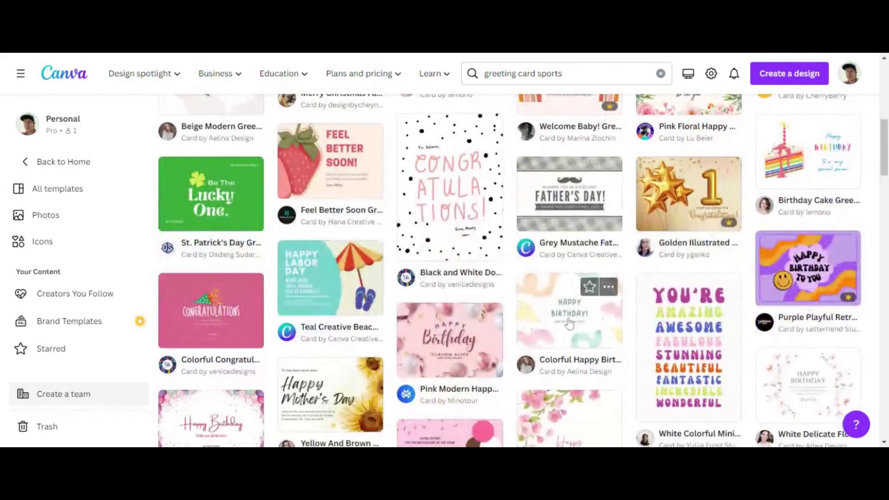